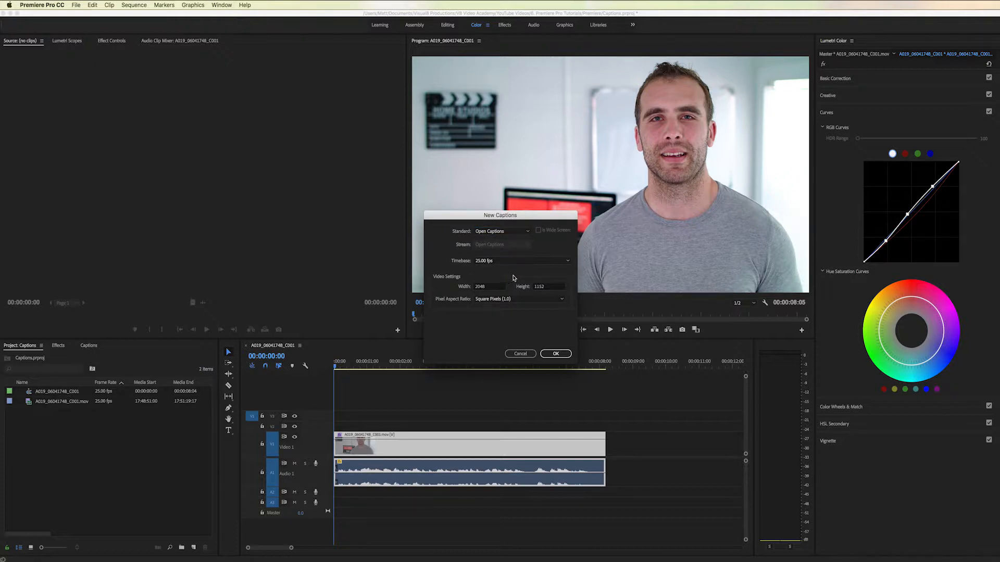
- Create an Open Captions item at 25 fps and 2048 x 1152, and place it above the video clip near the sequence start
click(556, 353)
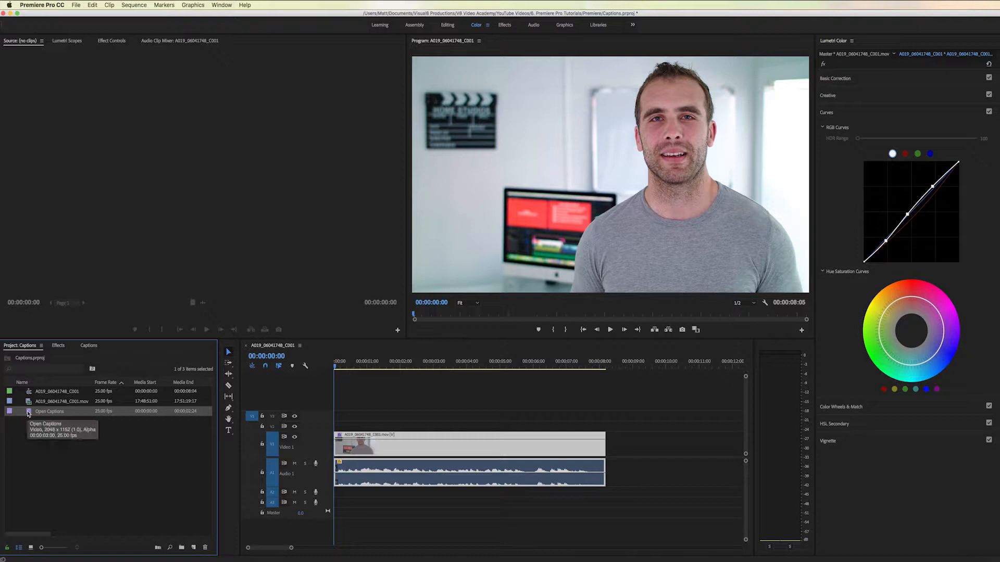
click(51, 446)
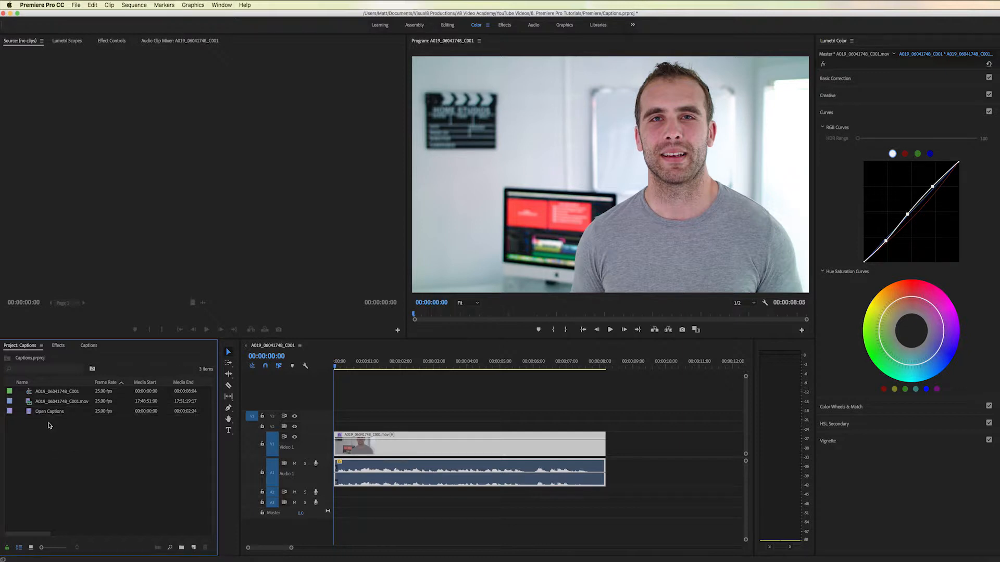
click(52, 412)
click(52, 412)
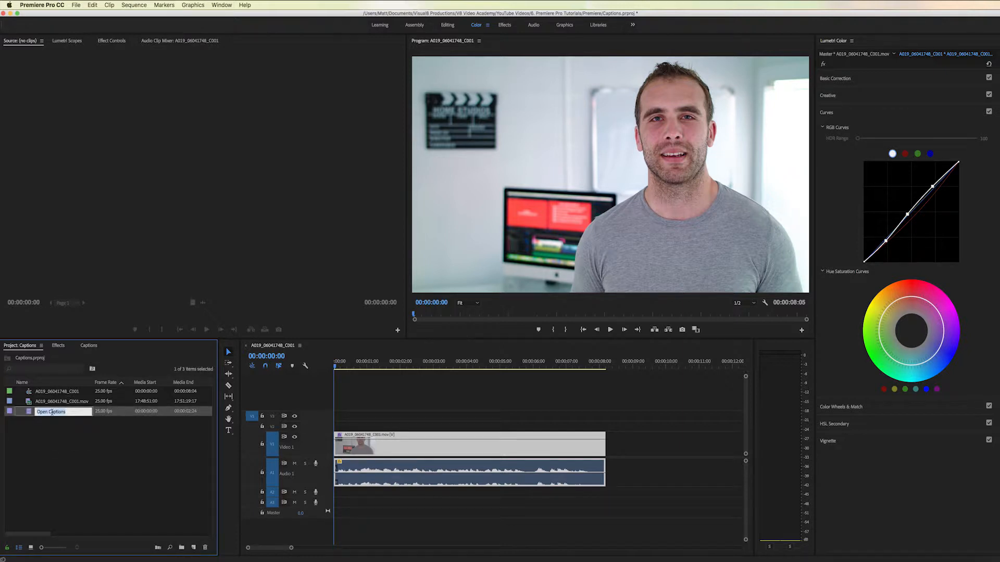
click(67, 427)
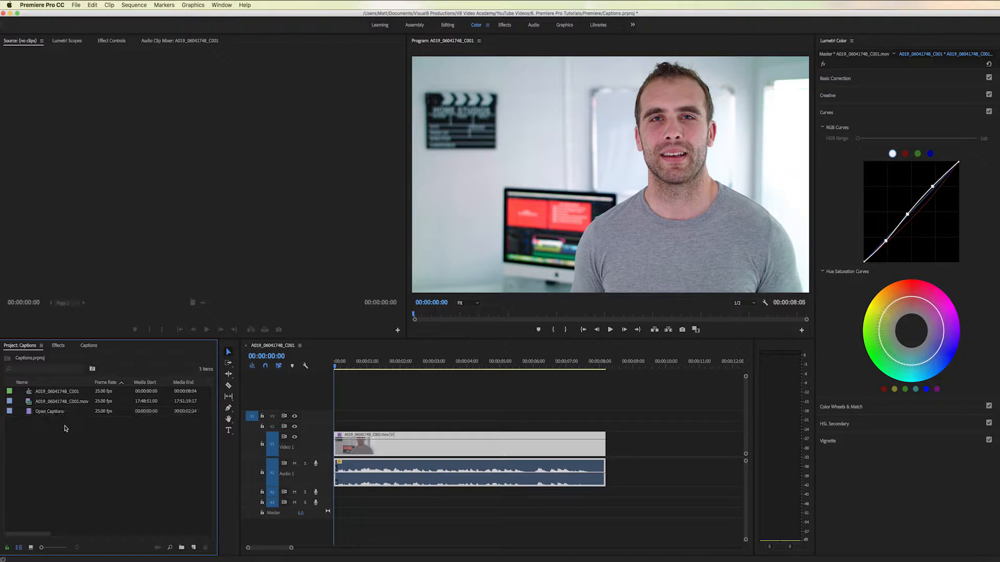
drag(29, 413, 342, 429)
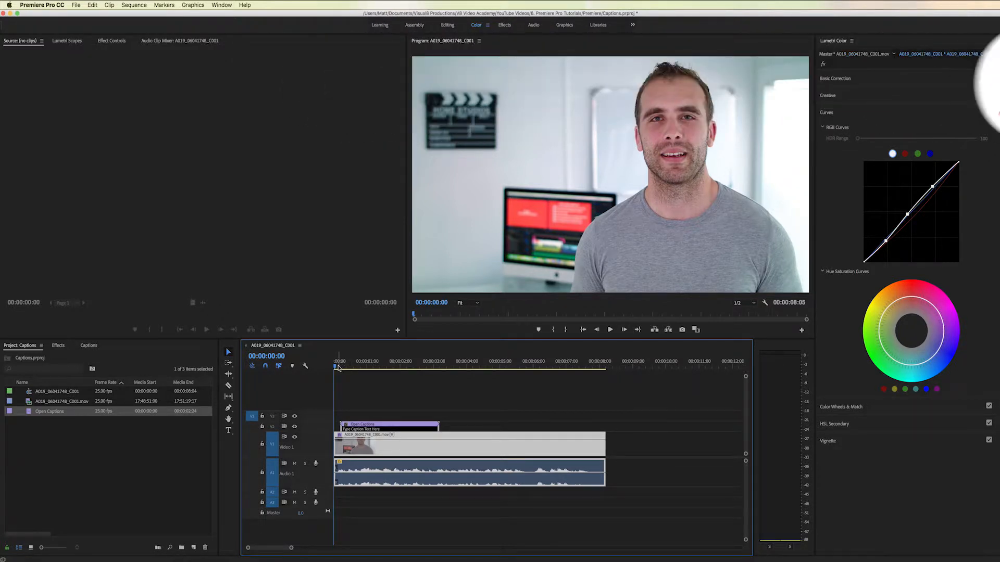
- Open the caption at 00:00:00:24 and replace its placeholder text with the speaker's "Hi I'm" greeting, including the first name and an exclamation mark
drag(338, 368, 366, 367)
double_click(400, 430)
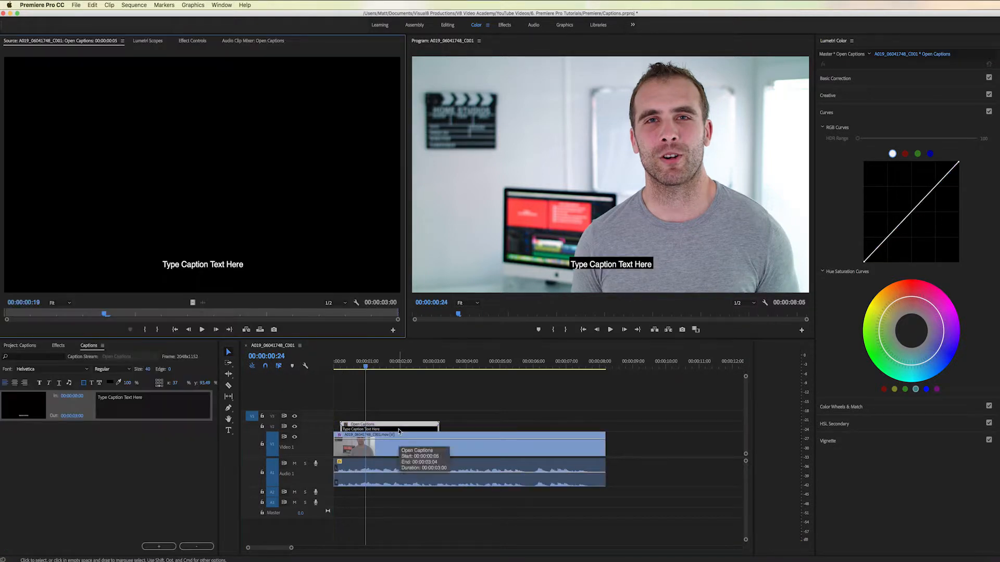
drag(139, 398, 73, 397)
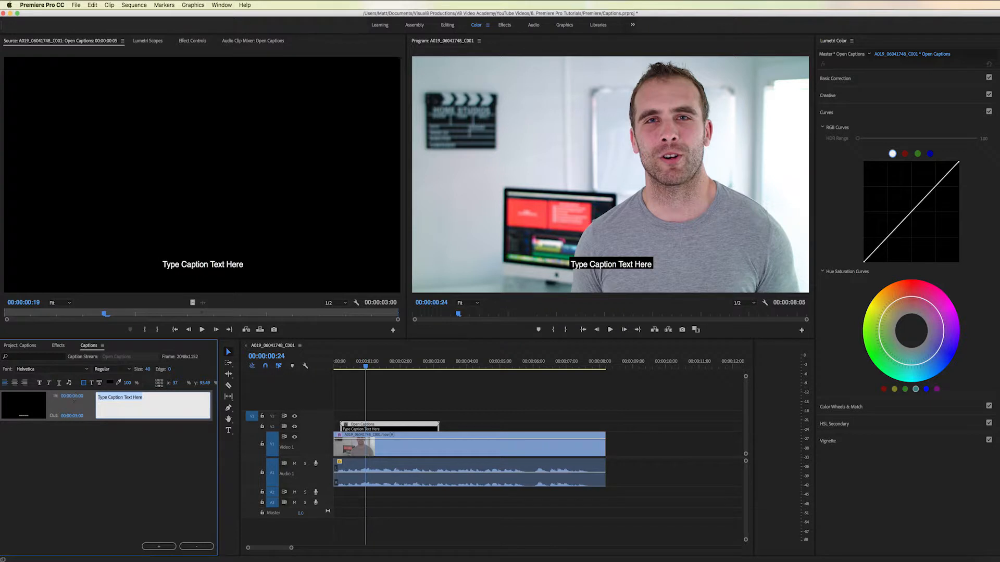
text(Hi I'm)
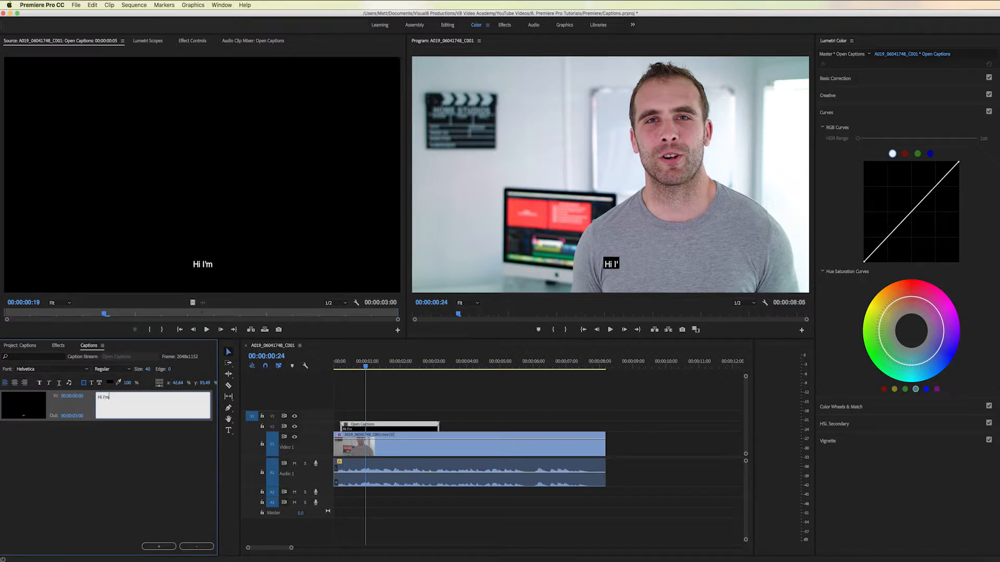
text( Matt!)
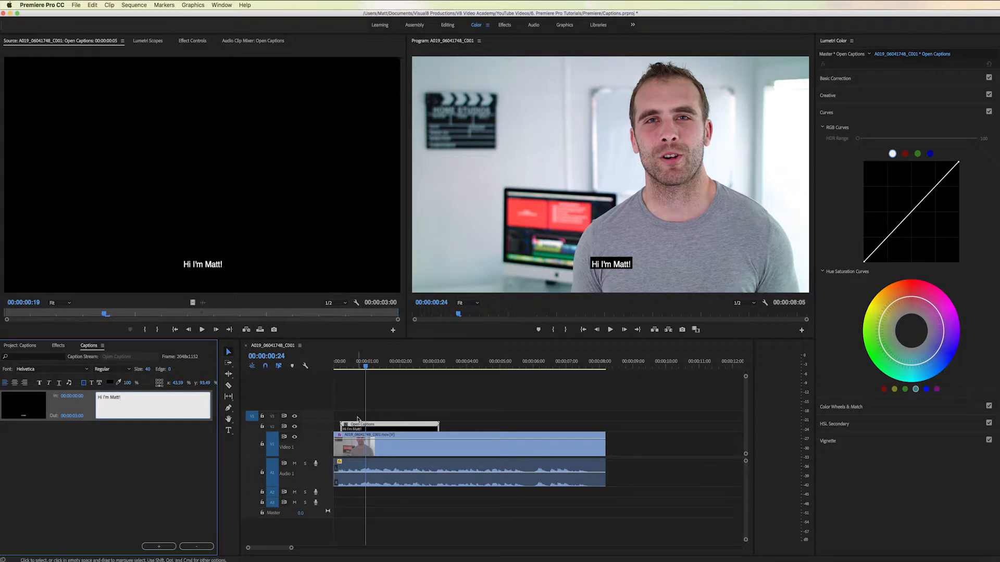
- Shorten the greeting caption block and move the Open Captions clip to the very start of the sequence
click(368, 427)
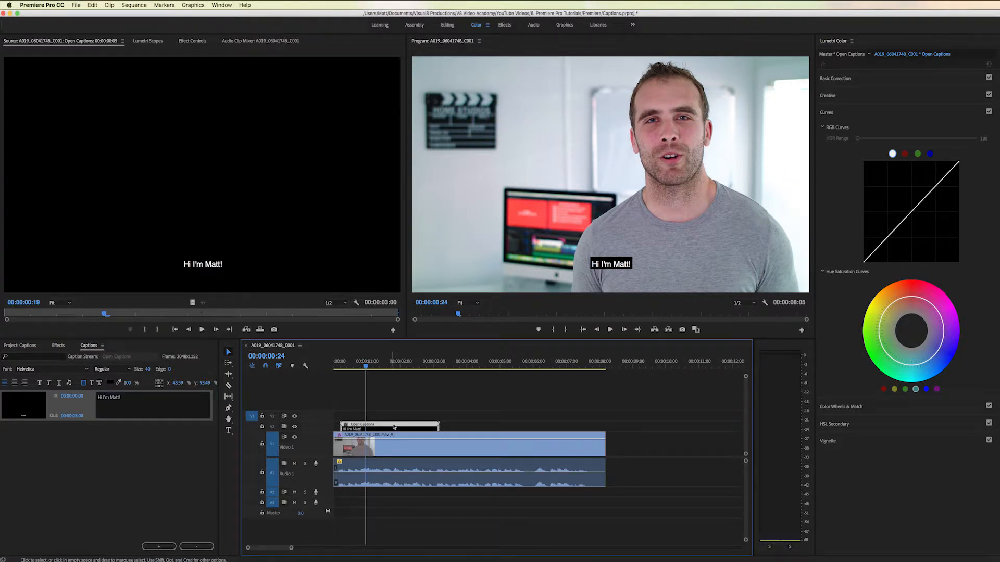
drag(436, 427, 385, 429)
drag(364, 369, 357, 368)
drag(372, 427, 365, 426)
click(338, 367)
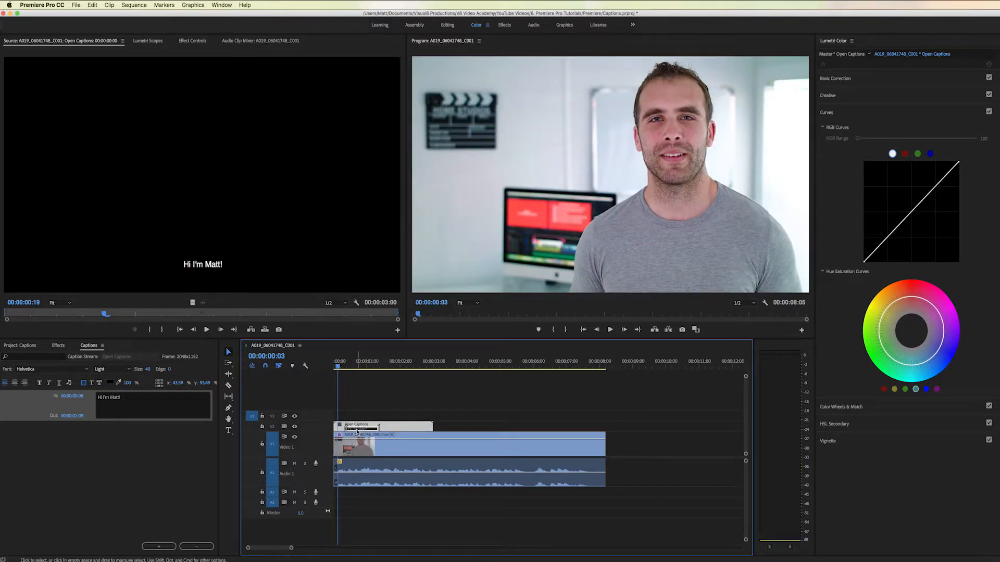
- Shift the greeting caption to start at about 00:00:00:03 and trim its end to about 00:00:00:19
drag(353, 431, 351, 431)
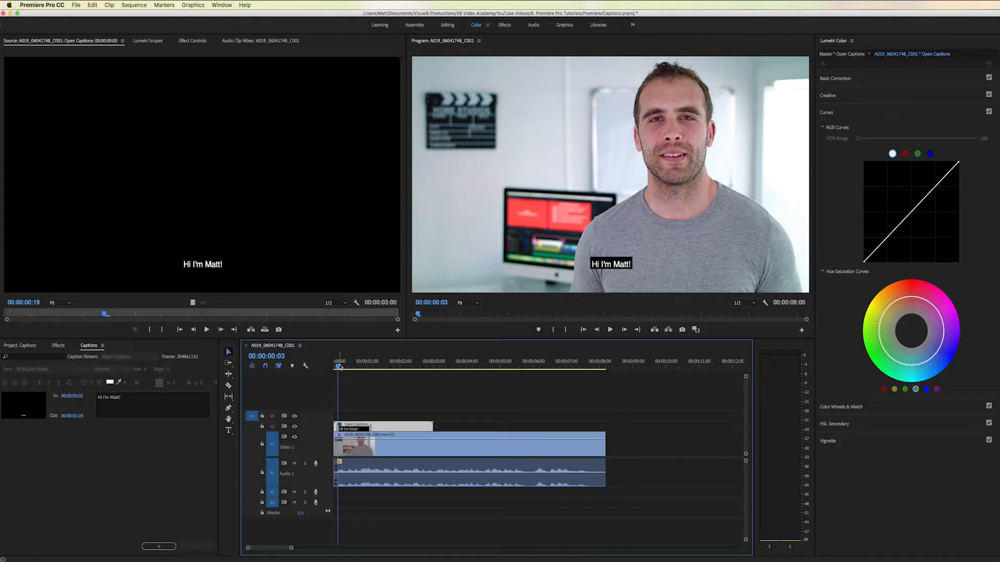
click(340, 367)
drag(340, 367, 362, 369)
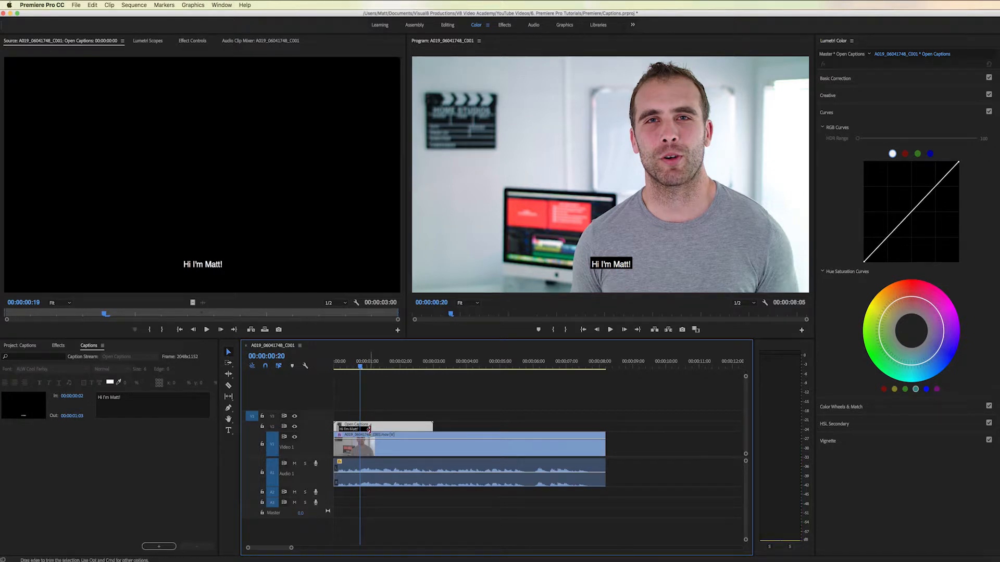
drag(369, 429, 364, 428)
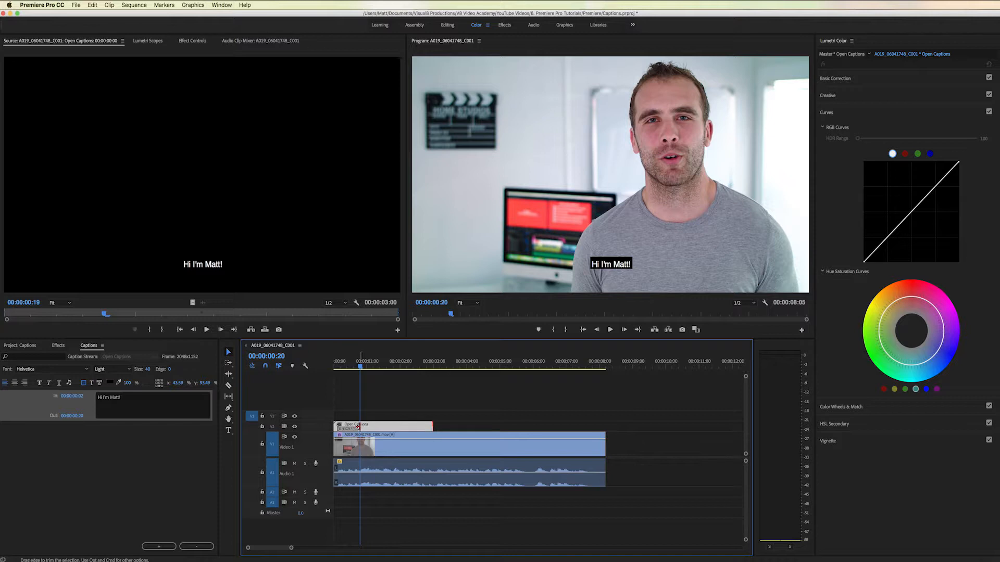
drag(358, 427, 357, 427)
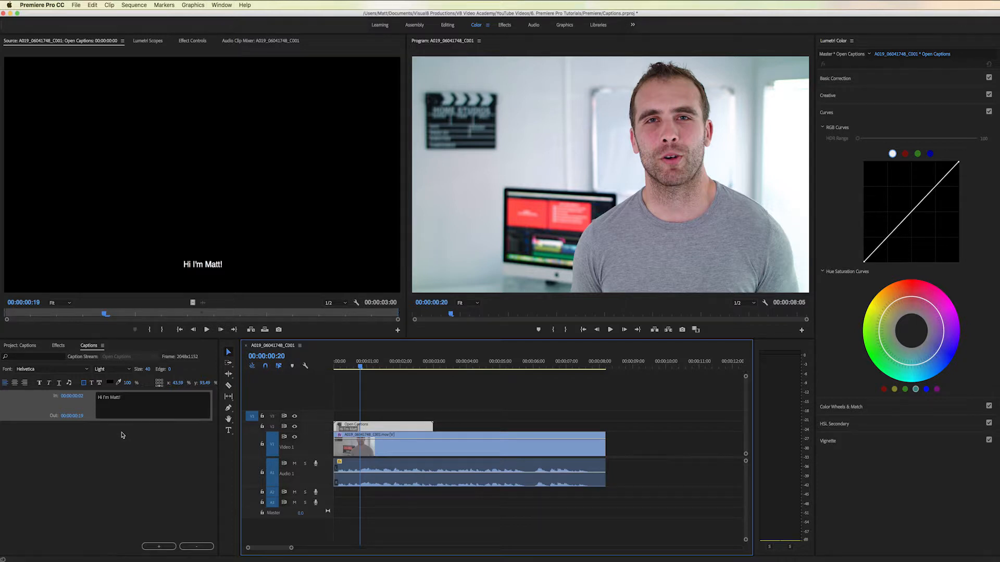
- Add a second caption after the greeting with the text "And in this video"
click(130, 414)
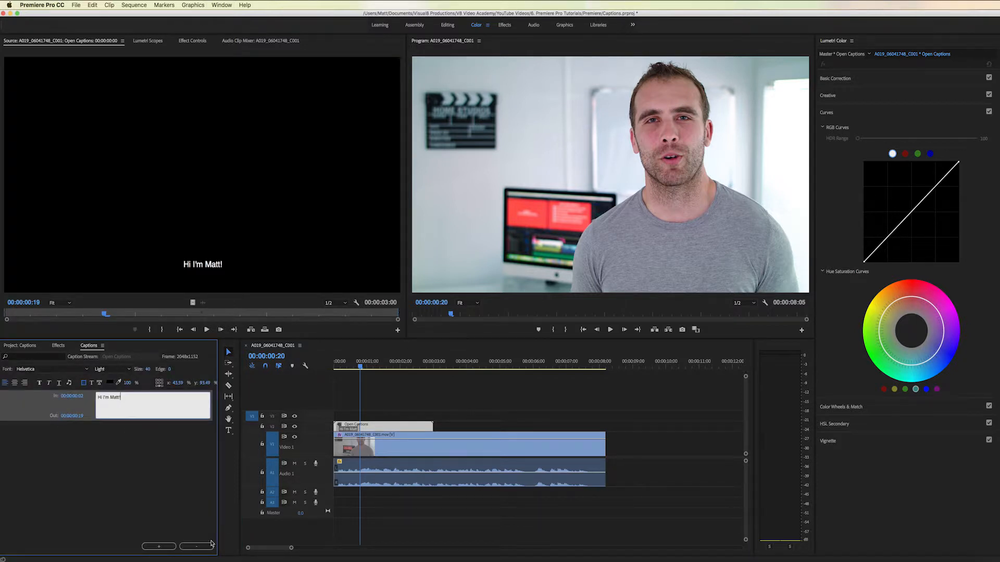
click(165, 548)
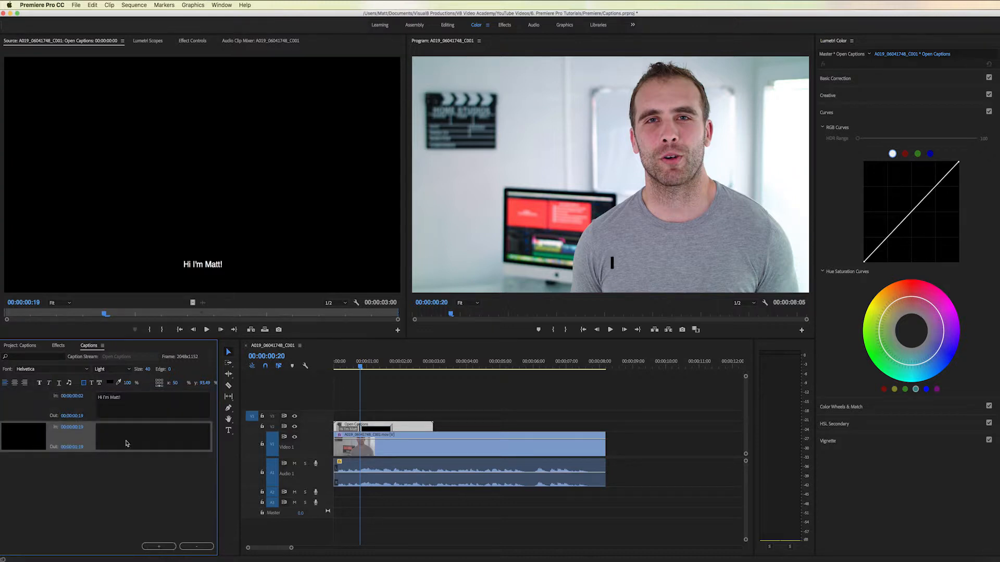
click(126, 443)
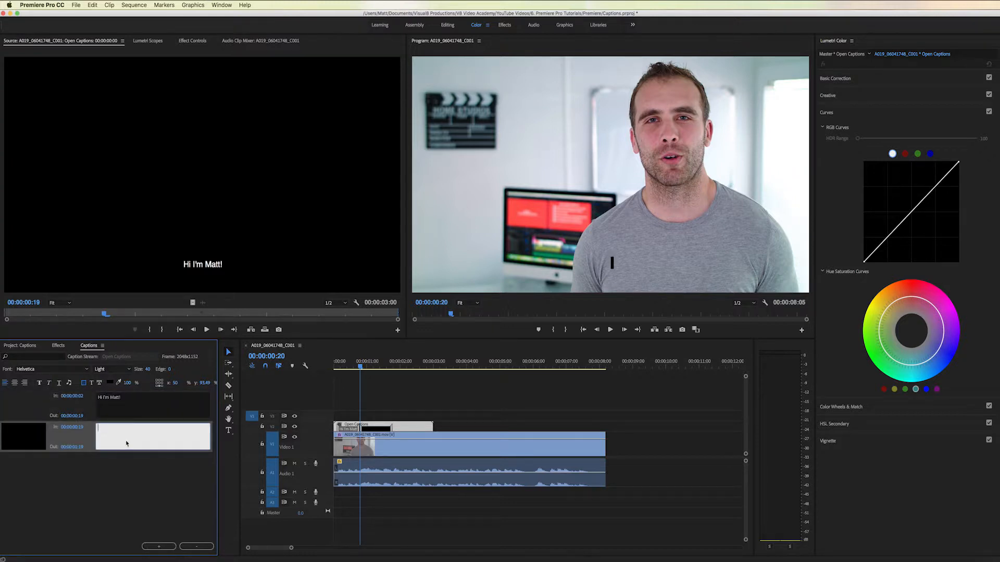
text(And in this video)
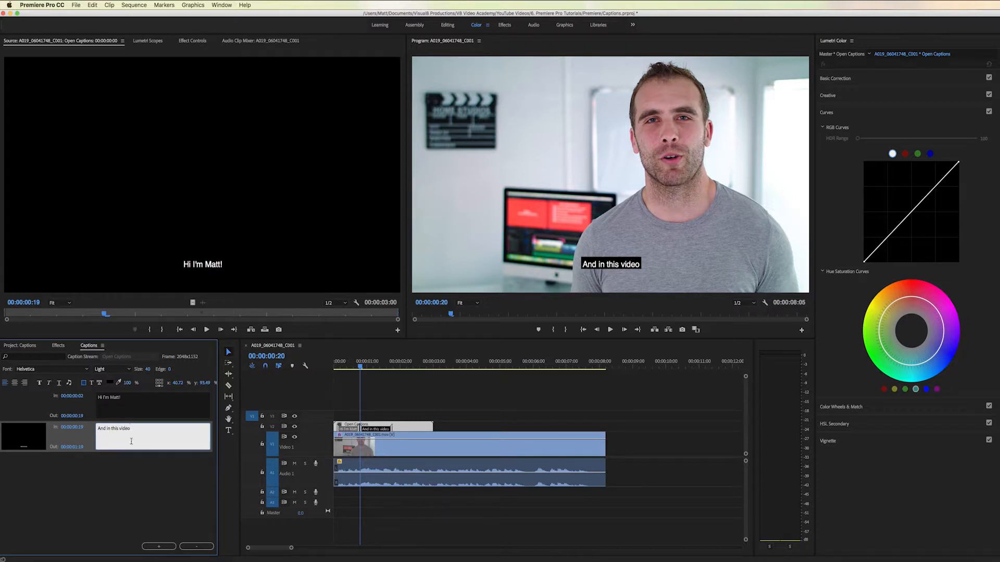
- Trim the end of the second caption to 00:00:01:14 on the timeline
click(384, 427)
drag(384, 427, 384, 428)
drag(365, 366, 386, 368)
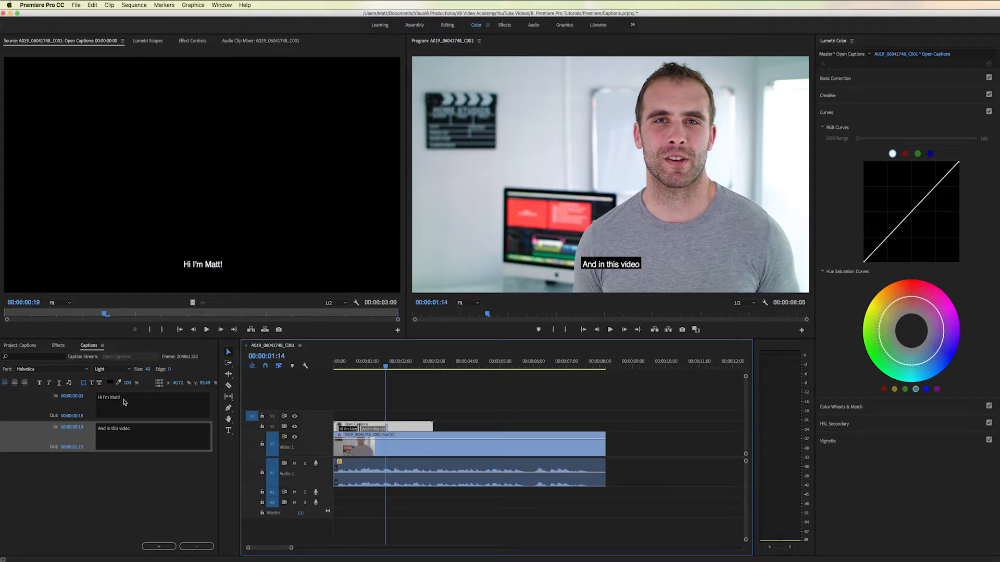
- Select all captions and look through the available font families
click(76, 412)
right_click(75, 410)
click(88, 417)
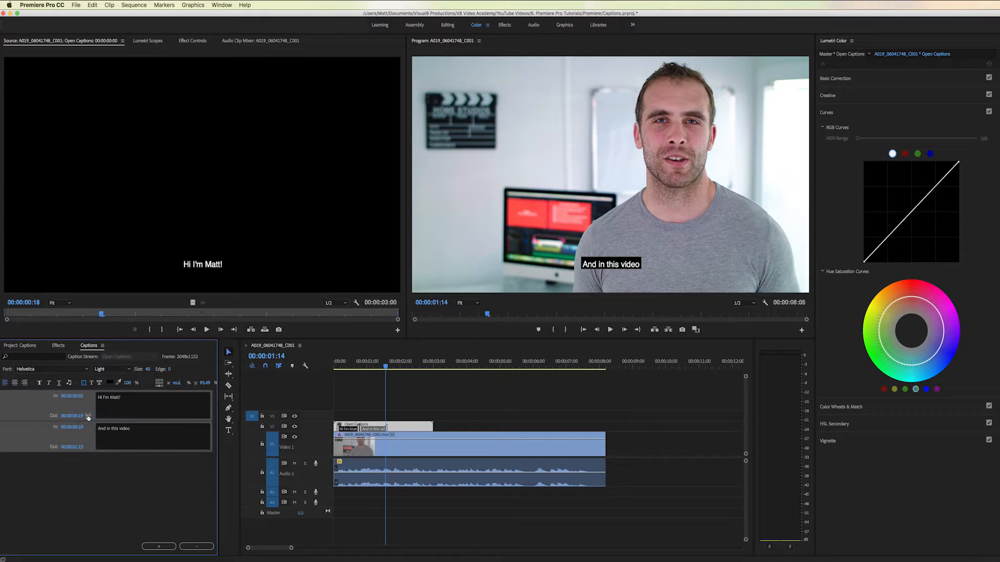
click(71, 370)
scroll(54, 300, up, 15)
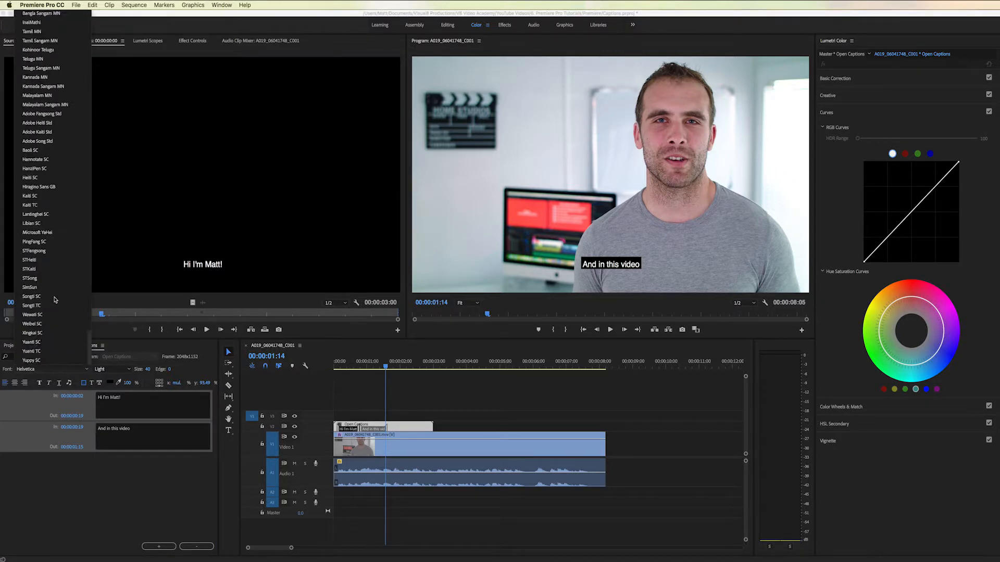
click(80, 471)
- Select all captions and set their text size to 55
click(102, 395)
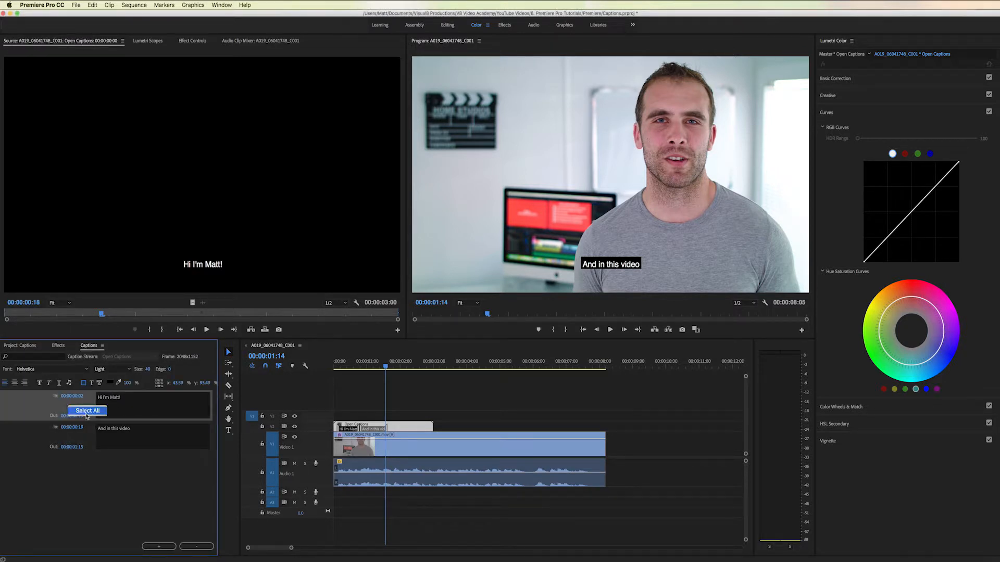
key(super+a)
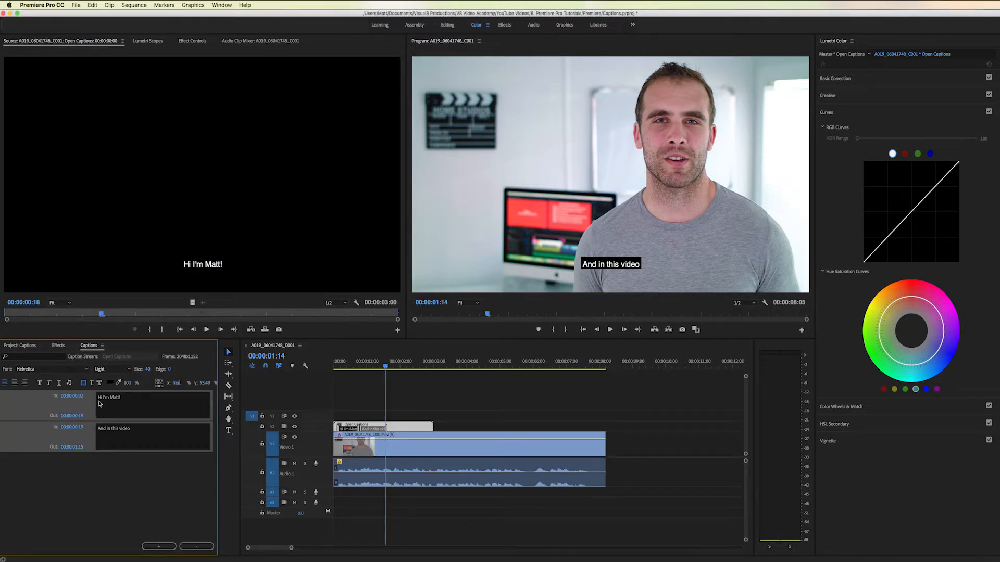
mouse_move(147, 370)
mouse_down()
mouse_move(166, 369)
mouse_move(148, 375)
mouse_up()
click(148, 373)
text(55)
key(Return)
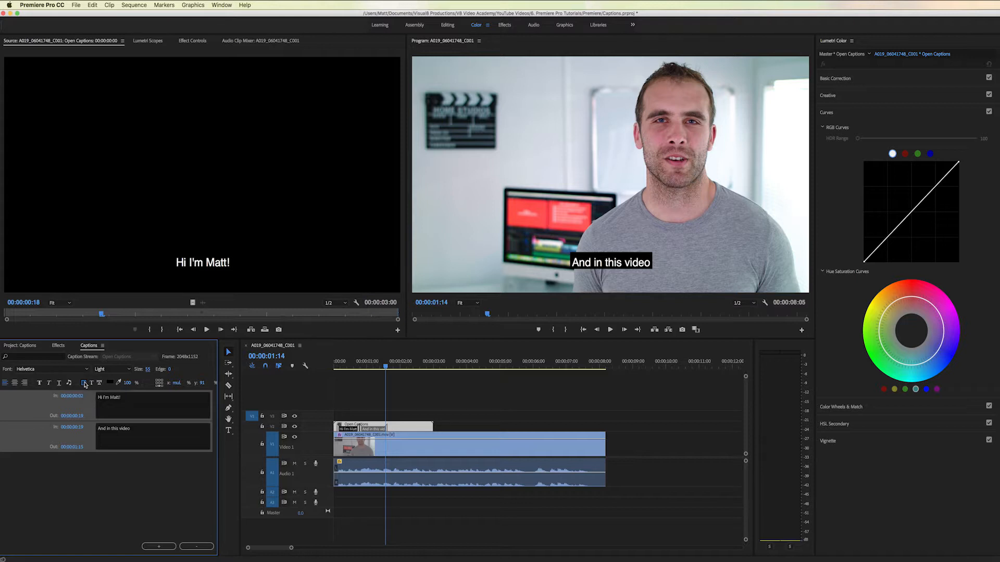
- Change the background of all captions to a muted red and lower its opacity so it is semi-transparent
click(109, 384)
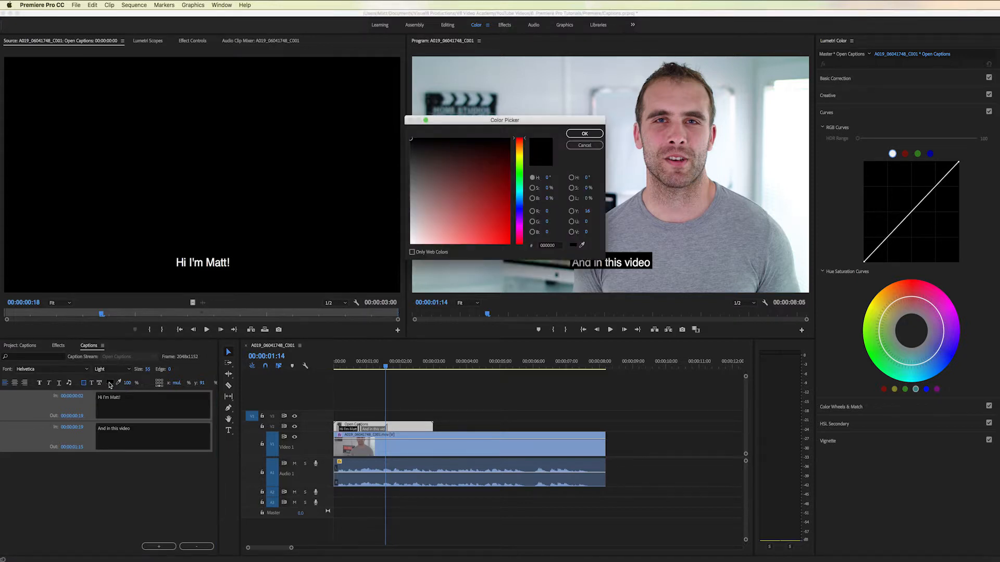
click(451, 211)
click(585, 134)
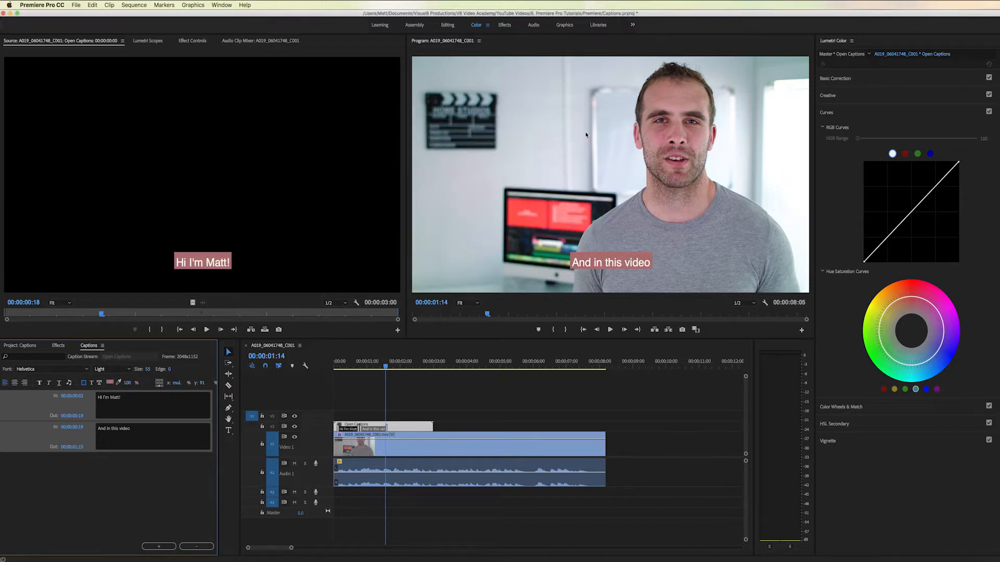
mouse_move(127, 385)
mouse_down()
mouse_move(107, 386)
mouse_move(128, 384)
mouse_up()
click(128, 384)
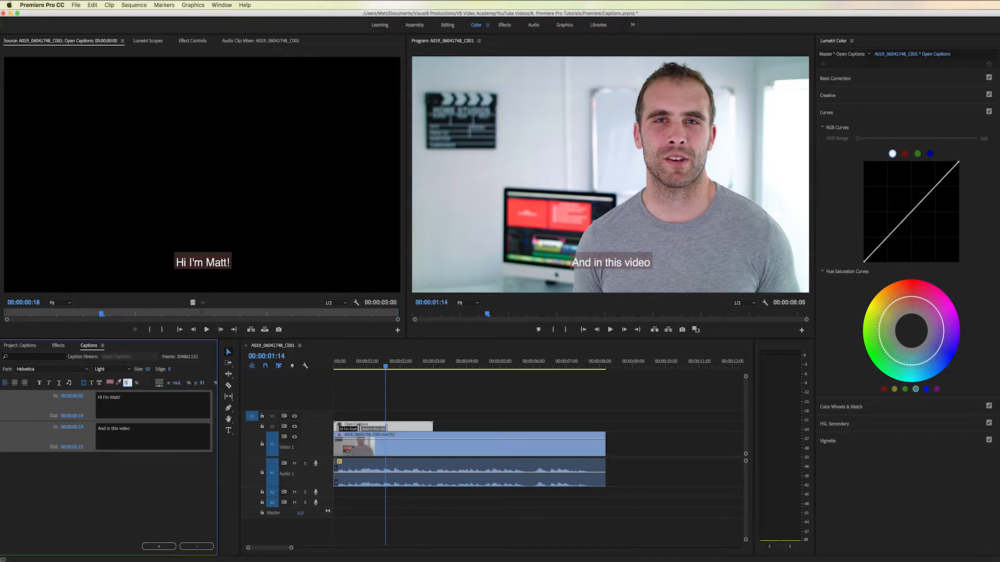
key(Return)
- Change the text colour of all captions to a dark blue
click(92, 385)
click(110, 382)
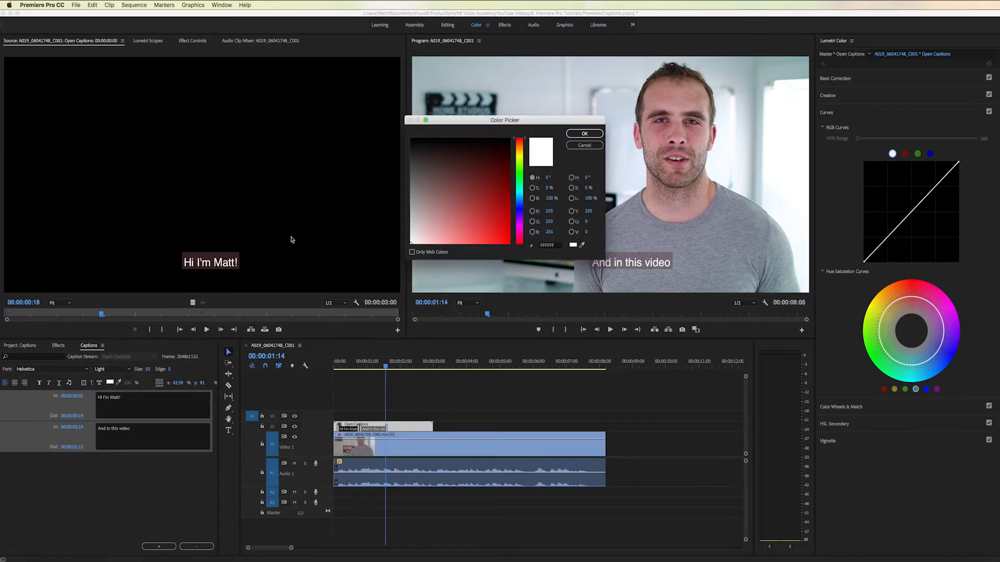
drag(494, 210, 463, 165)
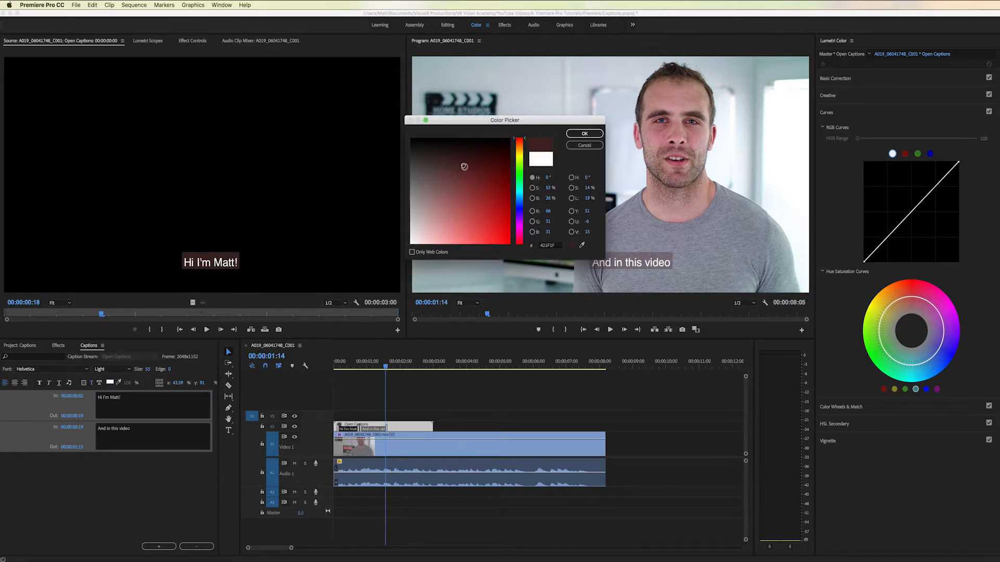
click(523, 211)
click(585, 133)
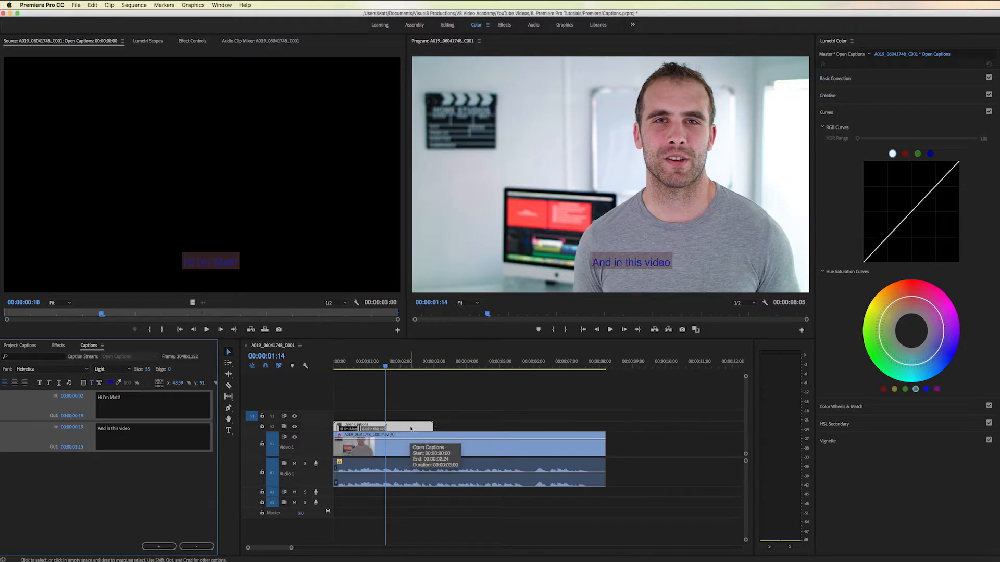
- Delete the Open Captions item from both the timeline and the project
key(Delete)
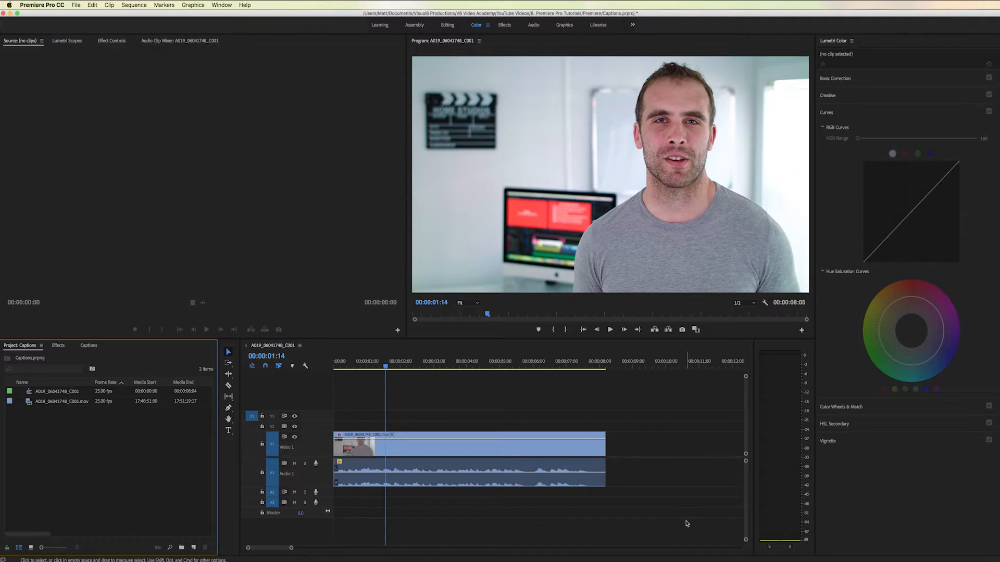
click(844, 556)
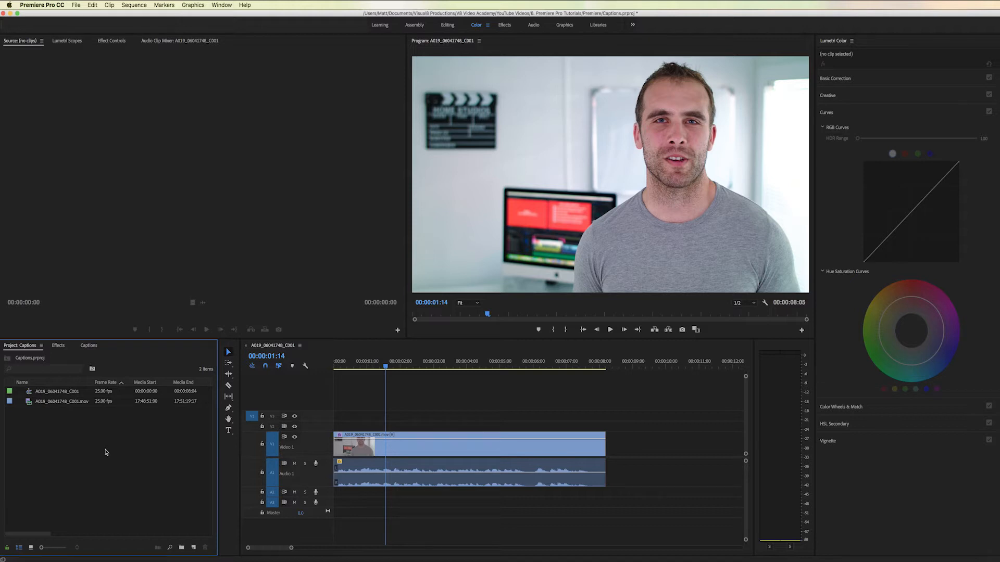
- Import the subtitle file "Example SRT File.srt" from the GFX folder into the project
right_click(105, 452)
click(132, 512)
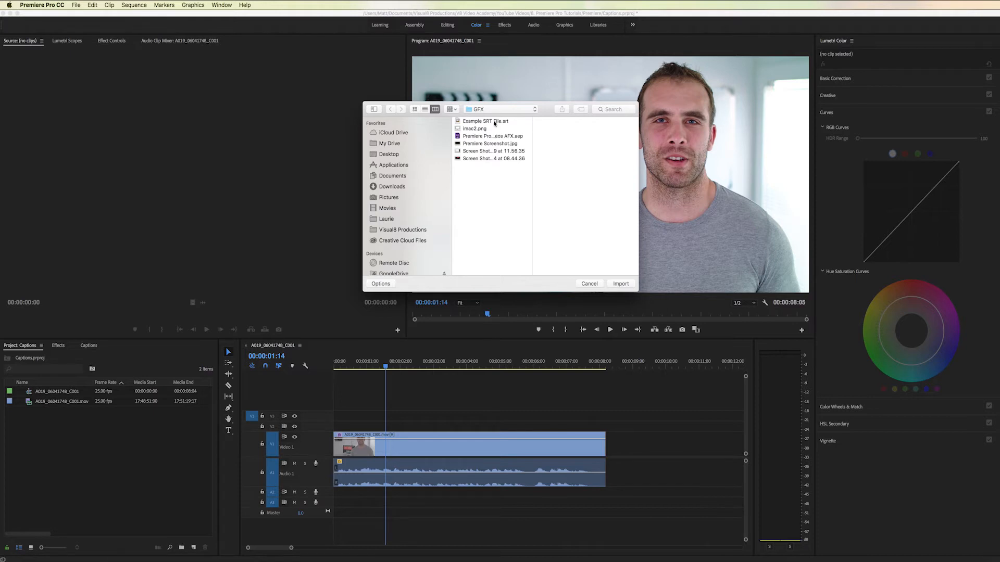
click(494, 122)
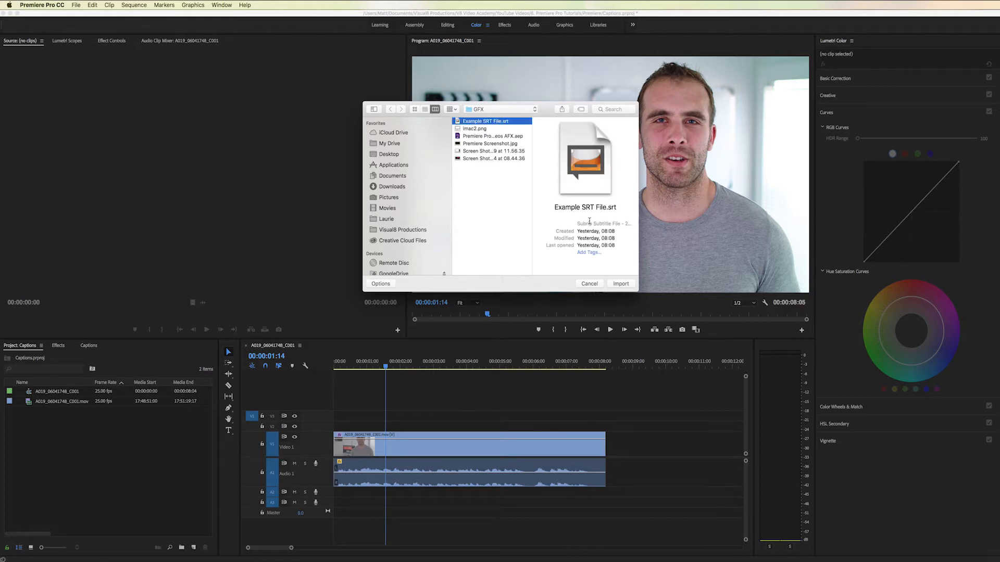
click(620, 284)
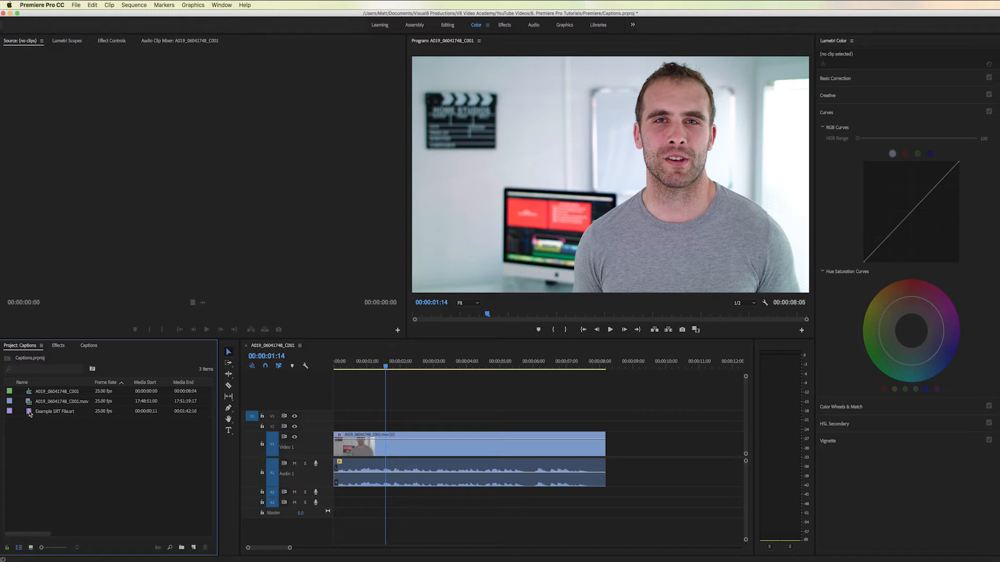
- Place the imported SRT captions on the video track directly above the talking-head clip, starting at the beginning of the sequence
drag(29, 413, 326, 429)
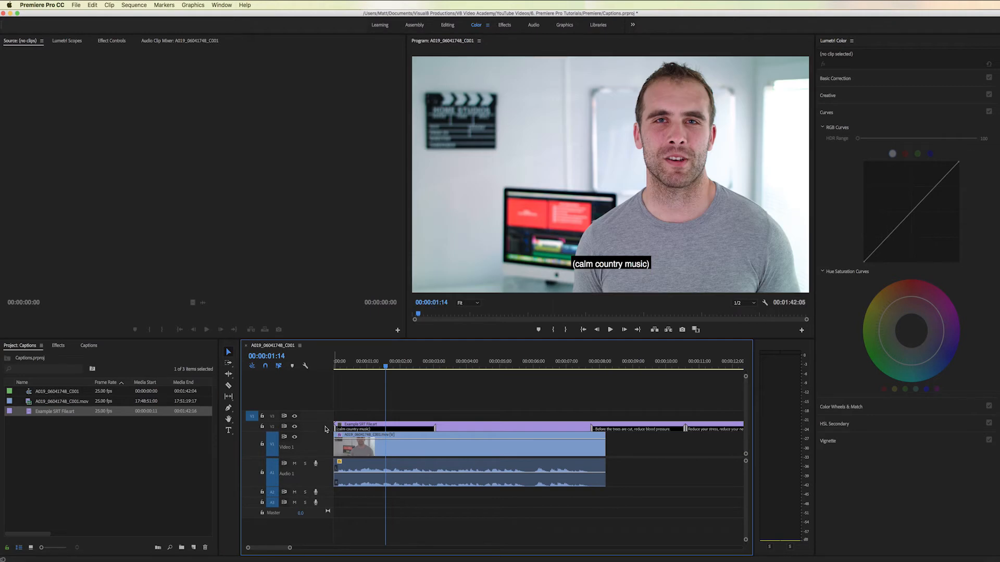
drag(290, 550, 437, 552)
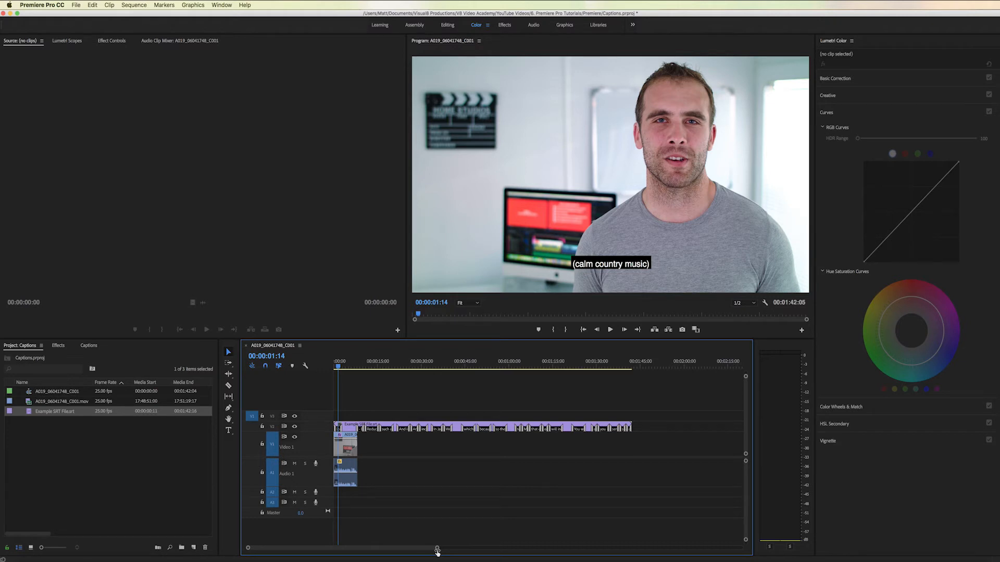
drag(437, 549, 386, 552)
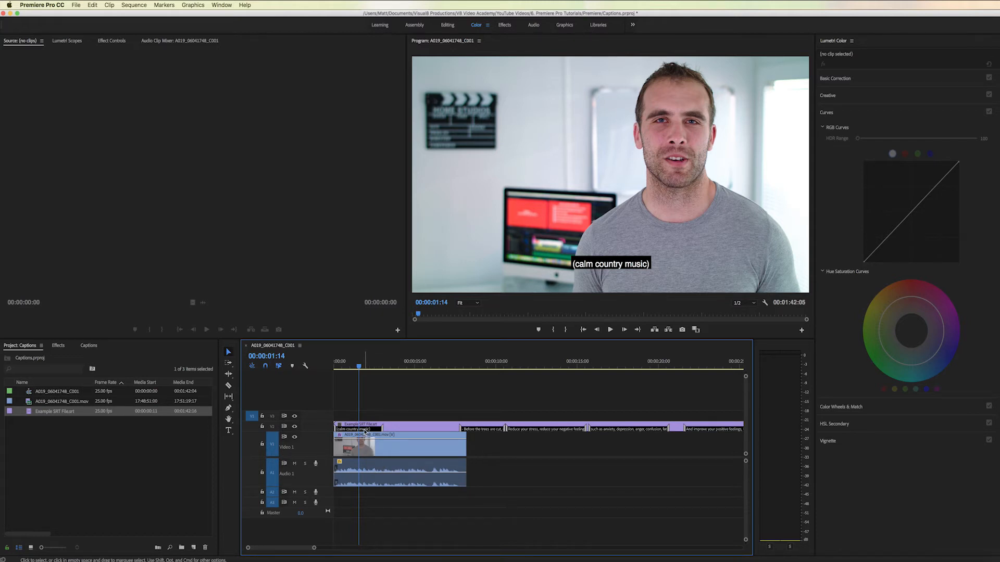
- Delete the "(calm country music)" caption and shift the "Before the trees are cut" caption earlier over the clip, starting at about 5 seconds
click(364, 430)
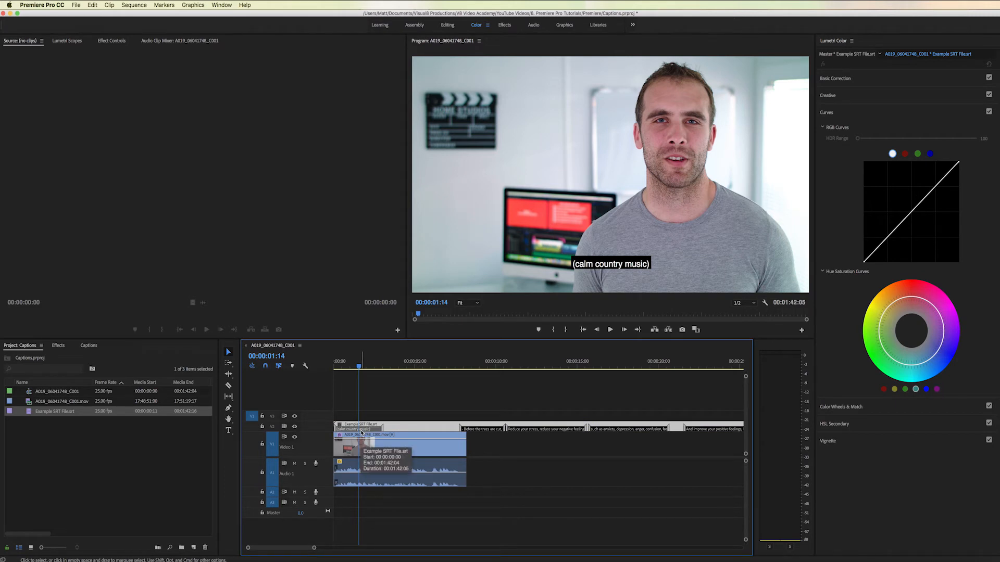
key(Delete)
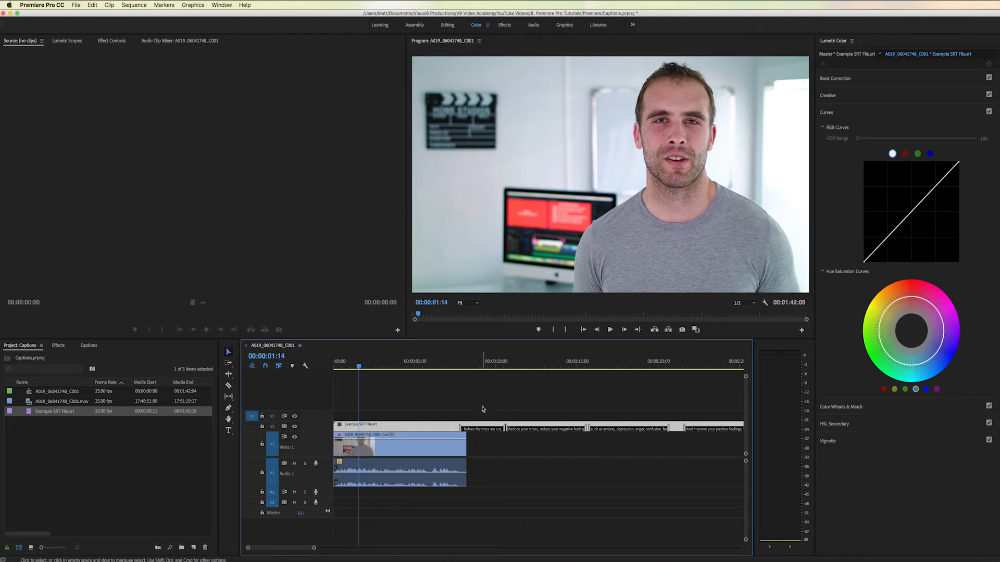
mouse_move(481, 428)
mouse_down()
mouse_move(436, 428)
mouse_move(472, 426)
mouse_up()
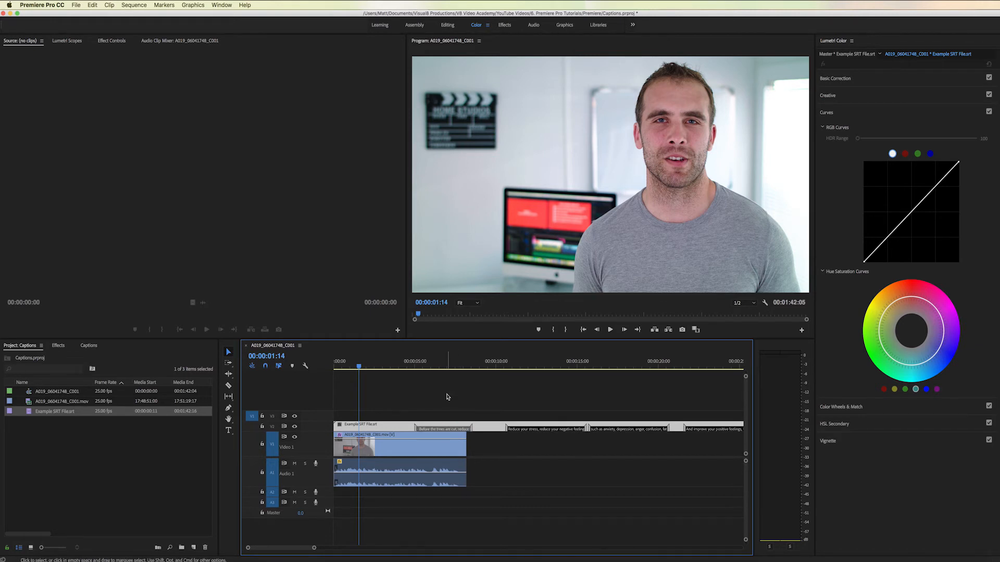
click(440, 362)
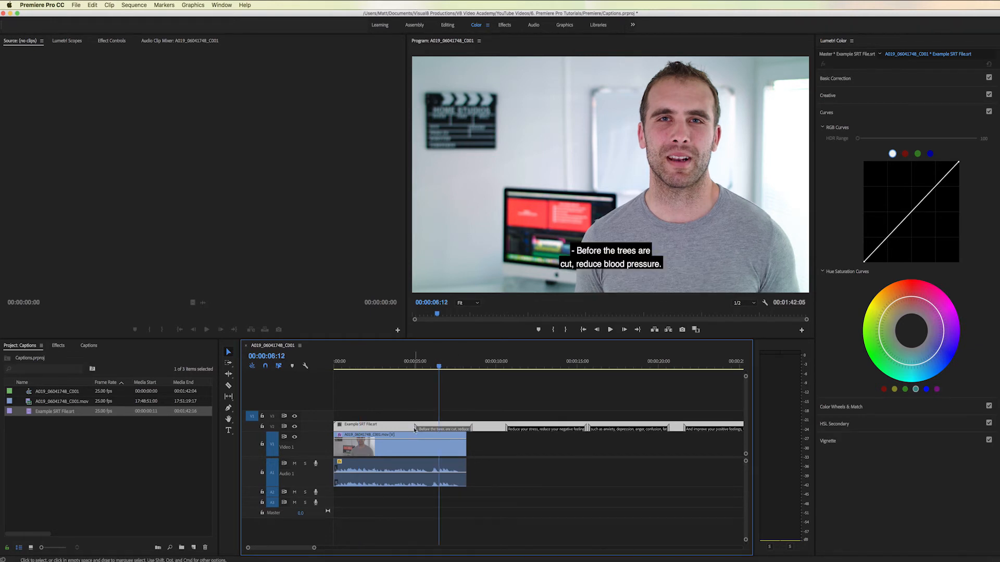
- Select all the imported SRT captions and lower their background opacity so the black boxes are semi-transparent
double_click(460, 429)
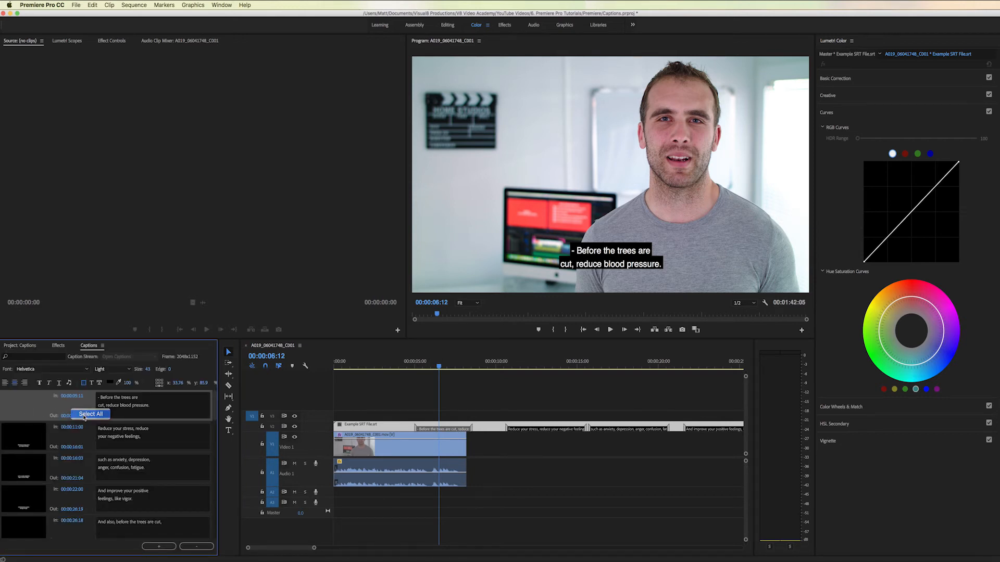
key(super+a)
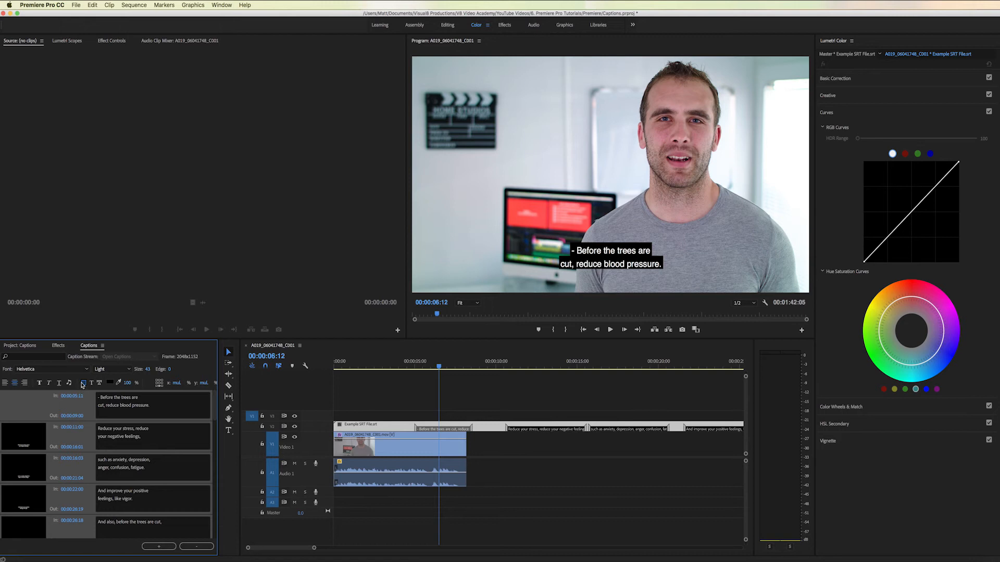
click(82, 384)
drag(127, 383, 110, 384)
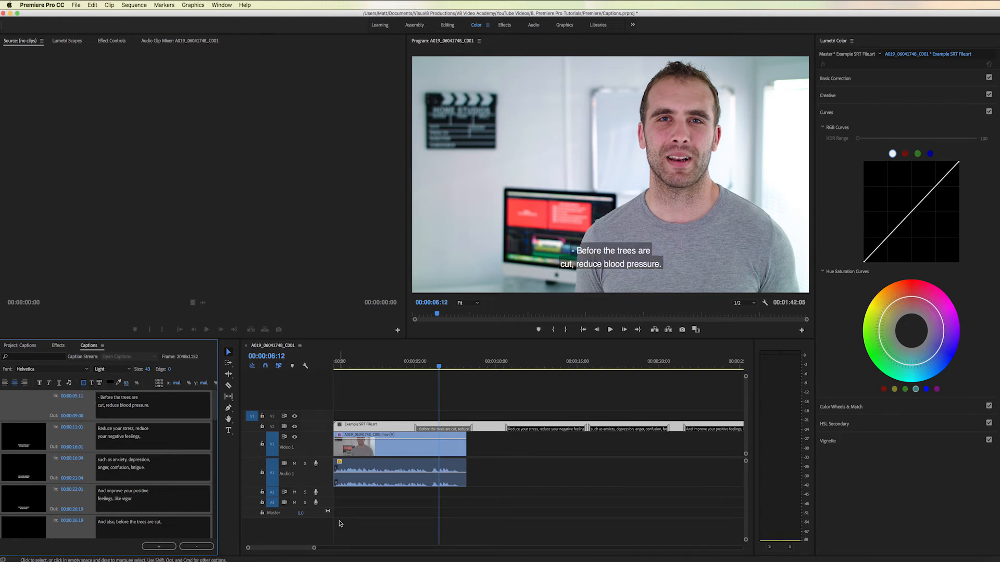